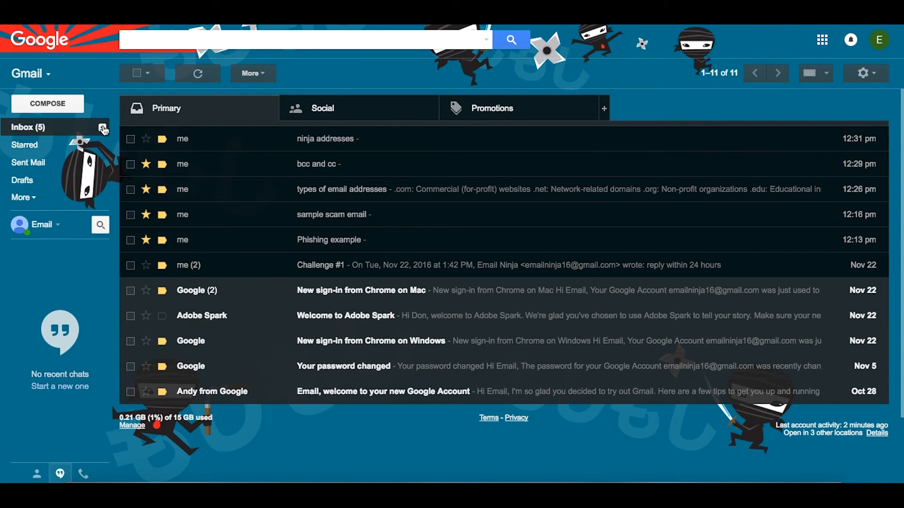
Step: Set the inbox type to Unread first, and star the unread Groupon and YouTube emails
{"action": "left_click", "coordinate": [103, 128]}
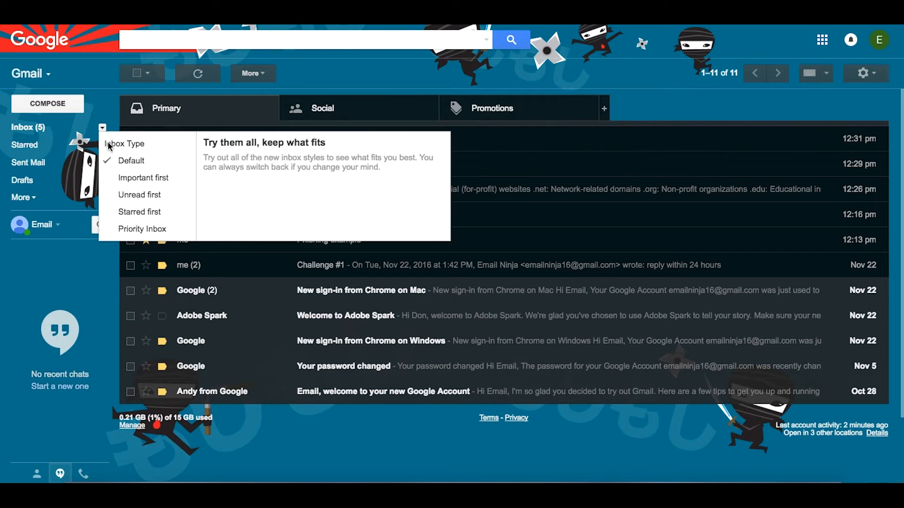
{"action": "left_click", "coordinate": [130, 200]}
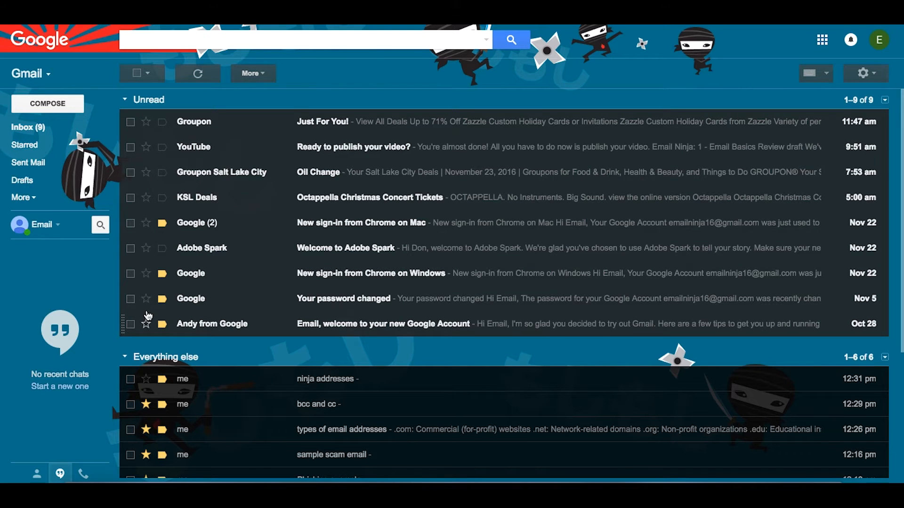
{"action": "left_click", "coordinate": [147, 122]}
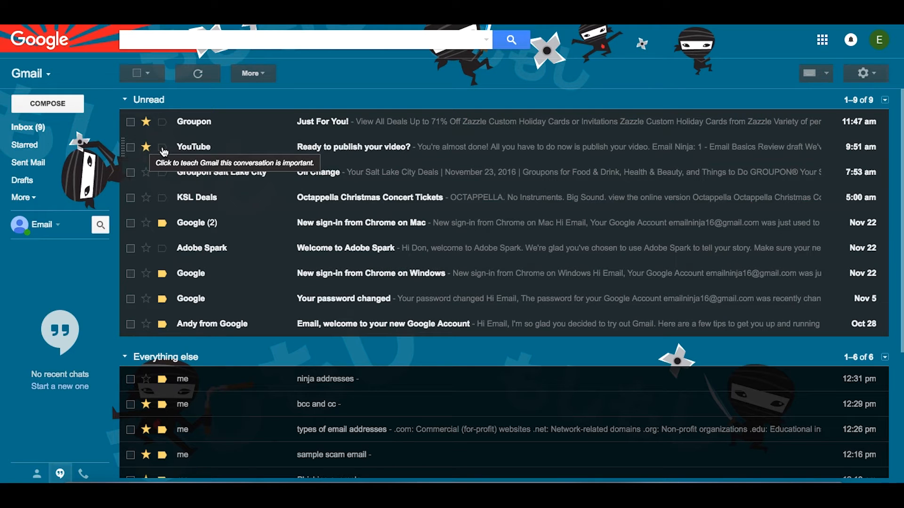
Step: Mark the YouTube and Groupon emails as important, and remove both importance markers again
{"action": "left_click", "coordinate": [164, 150]}
{"action": "left_click", "coordinate": [163, 124]}
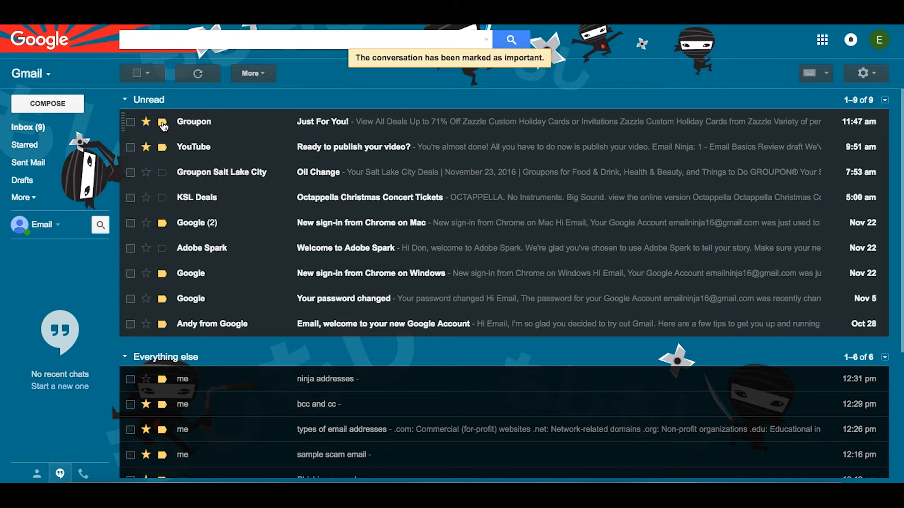
{"action": "left_click", "coordinate": [162, 123]}
{"action": "left_click", "coordinate": [162, 149]}
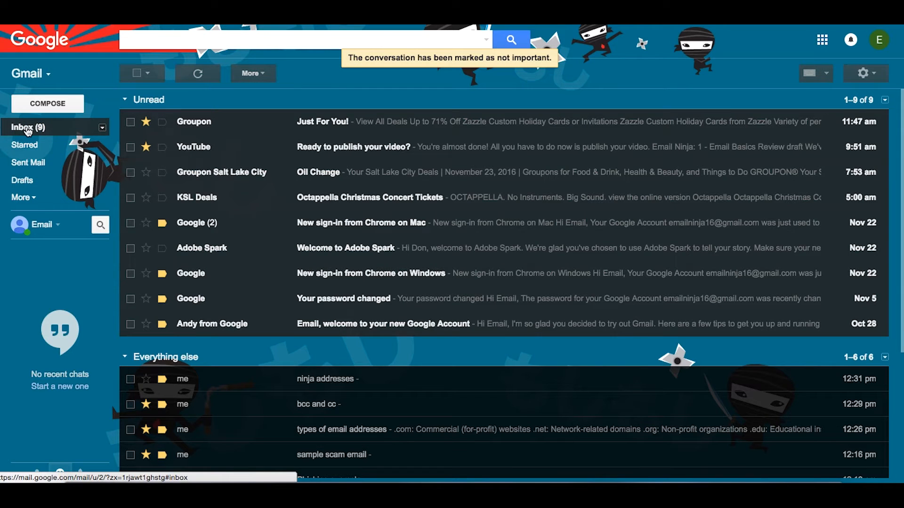
Step: Review the starred and the important emails, and return to the inbox to look over its unread and remaining sections
{"action": "left_click", "coordinate": [28, 146]}
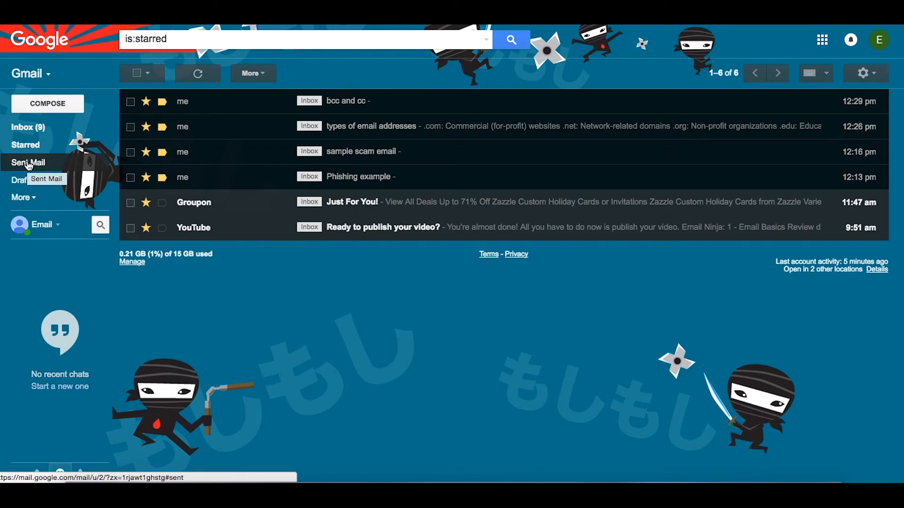
{"action": "left_click", "coordinate": [21, 198]}
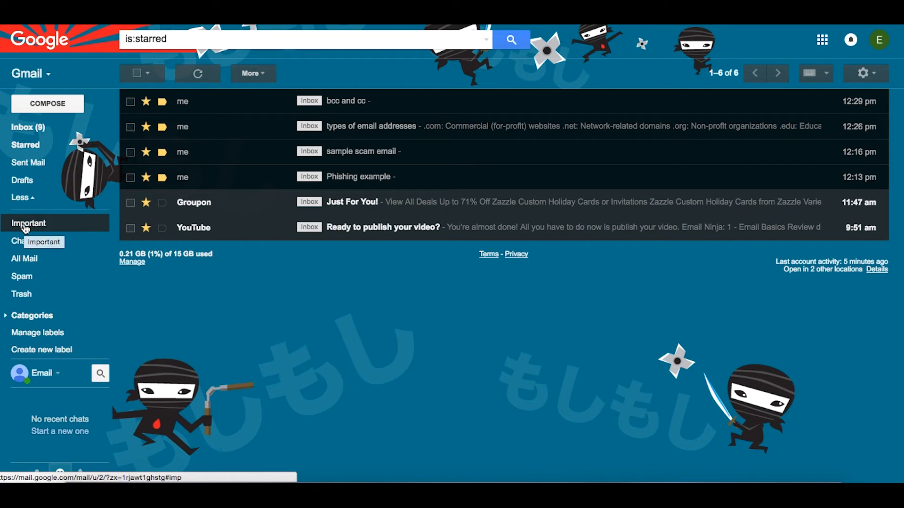
{"action": "left_click", "coordinate": [26, 229]}
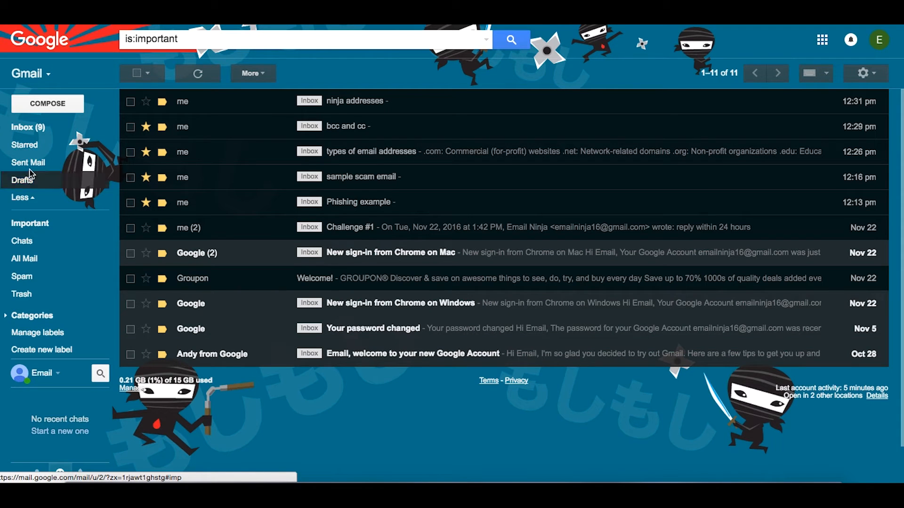
{"action": "left_click", "coordinate": [32, 134]}
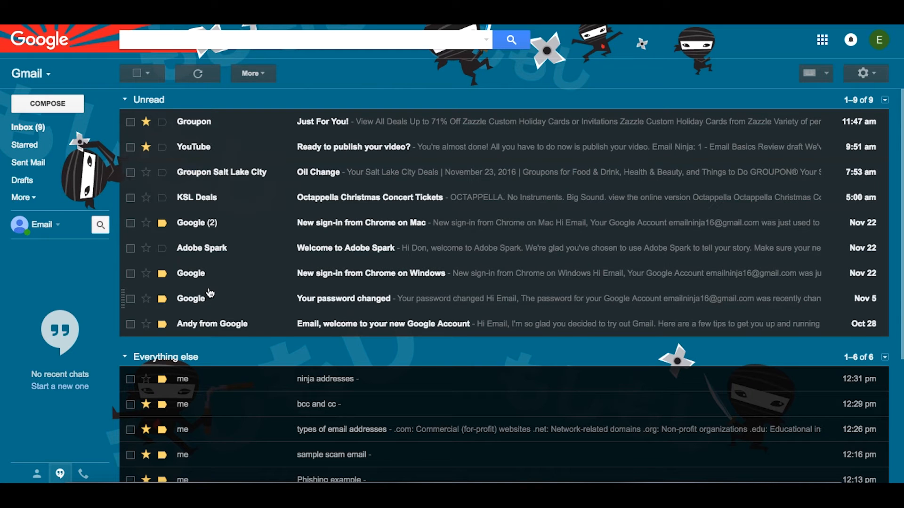
{"action": "scroll", "coordinate": [209, 297], "scroll_direction": "down", "scroll_amount": 2}
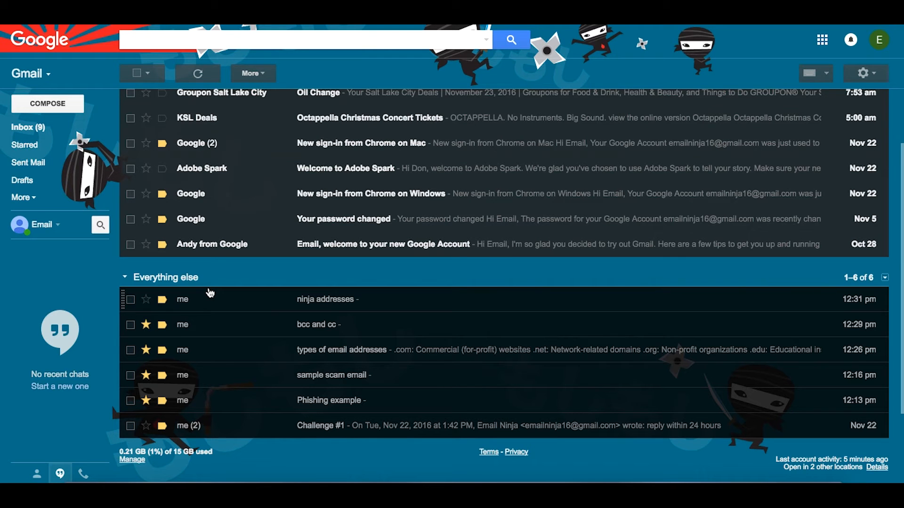
{"action": "scroll", "coordinate": [209, 293], "scroll_direction": "up", "scroll_amount": 2}
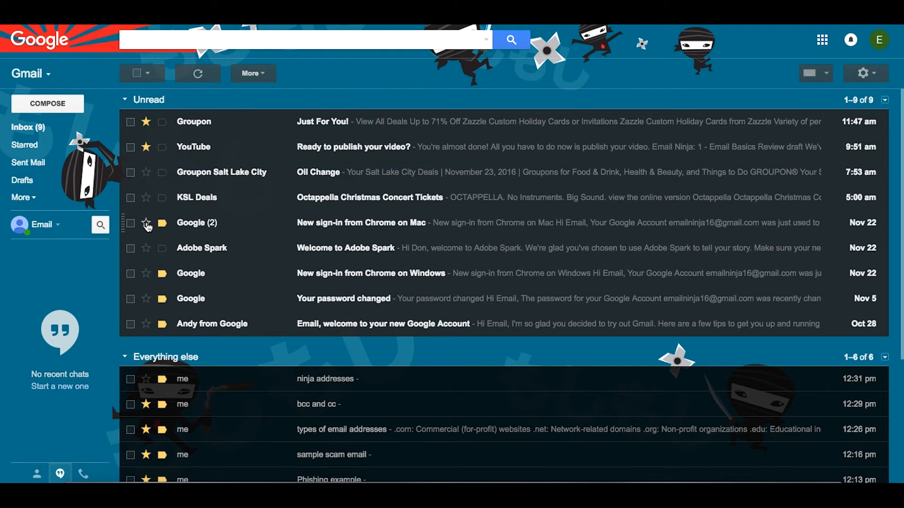
Step: Open the Groupon "Just For You!" email to view it, and go back to the inbox
{"action": "mouse_move", "coordinate": [165, 229]}
{"action": "left_click", "coordinate": [227, 126]}
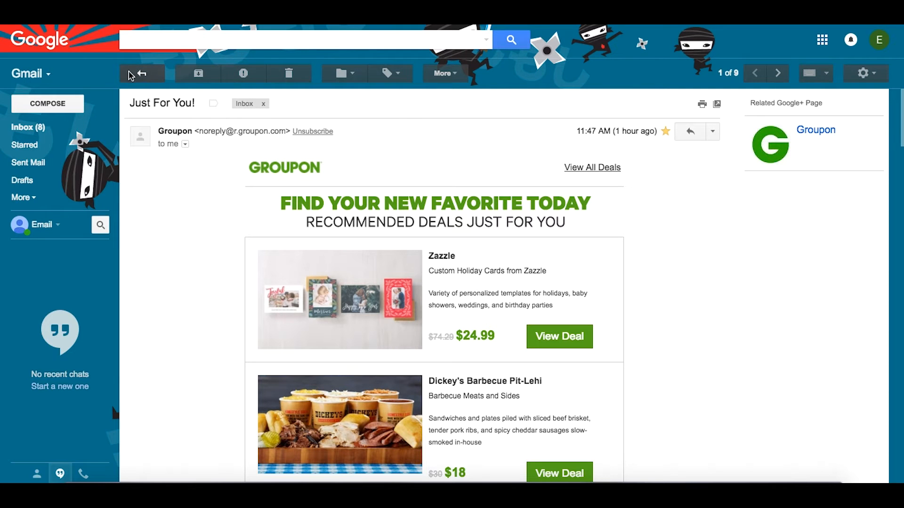
{"action": "left_click", "coordinate": [143, 76]}
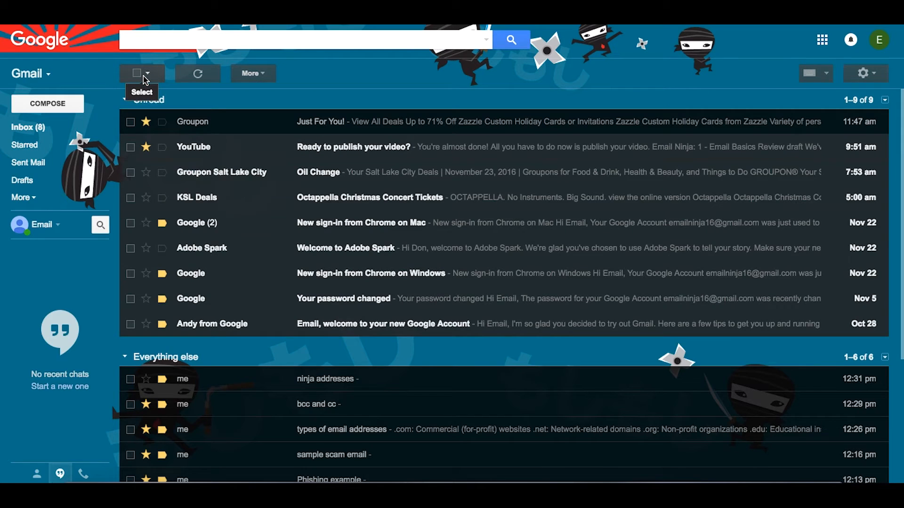
Step: Move the Groupon "Just For You!" email to a new label named "favorites"
{"action": "left_click", "coordinate": [245, 129]}
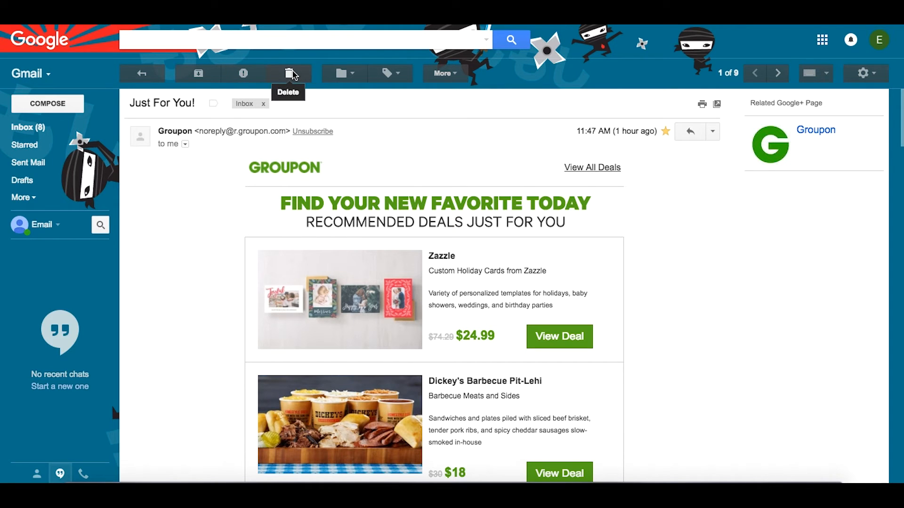
{"action": "left_click", "coordinate": [351, 77]}
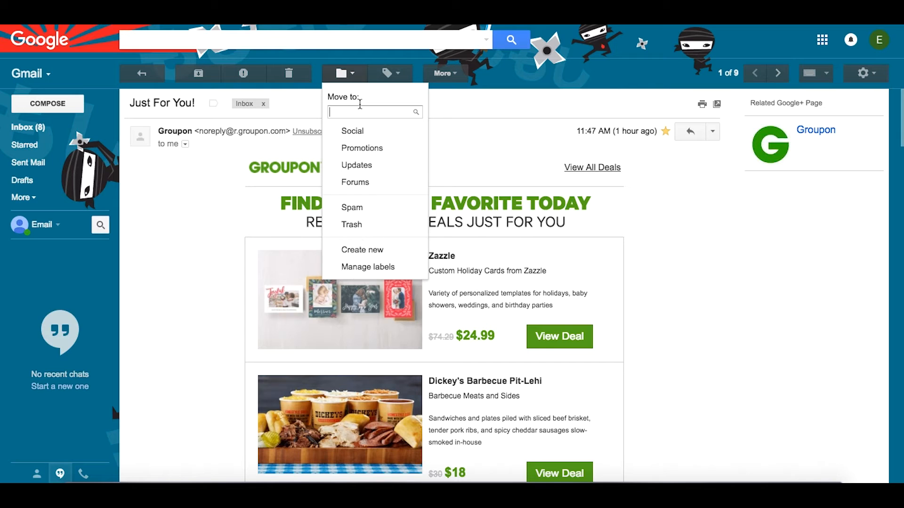
{"action": "left_click", "coordinate": [360, 251]}
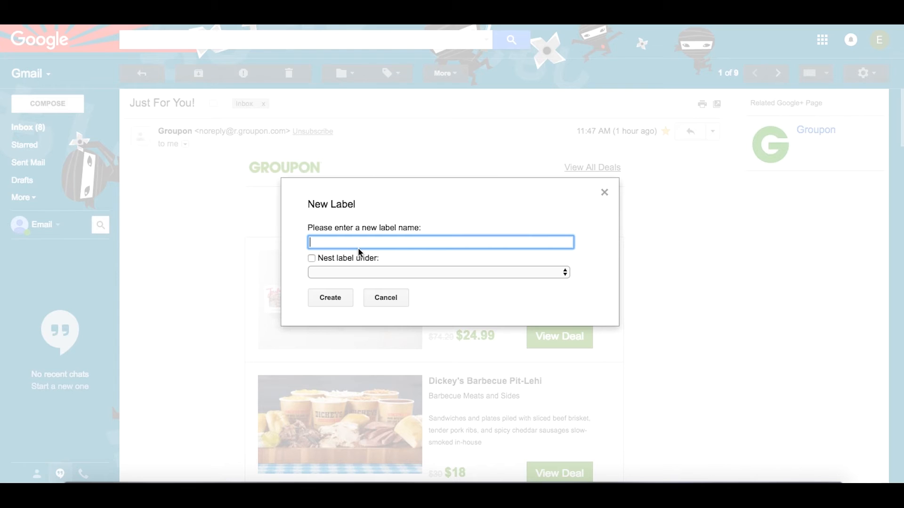
{"action": "type", "text": "favorites"}
{"action": "left_click", "coordinate": [332, 298]}
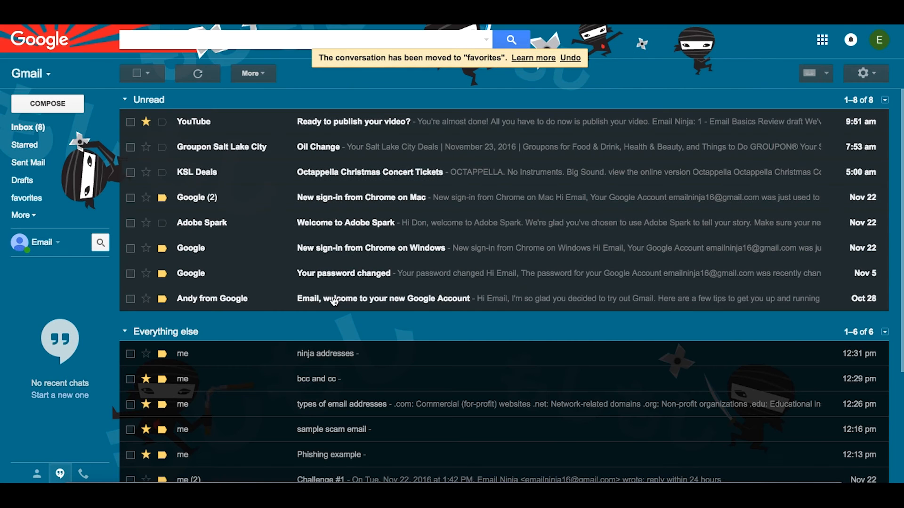
Step: Move the YouTube "Ready to publish your video?" email to a new label named "work"
{"action": "left_click", "coordinate": [342, 125]}
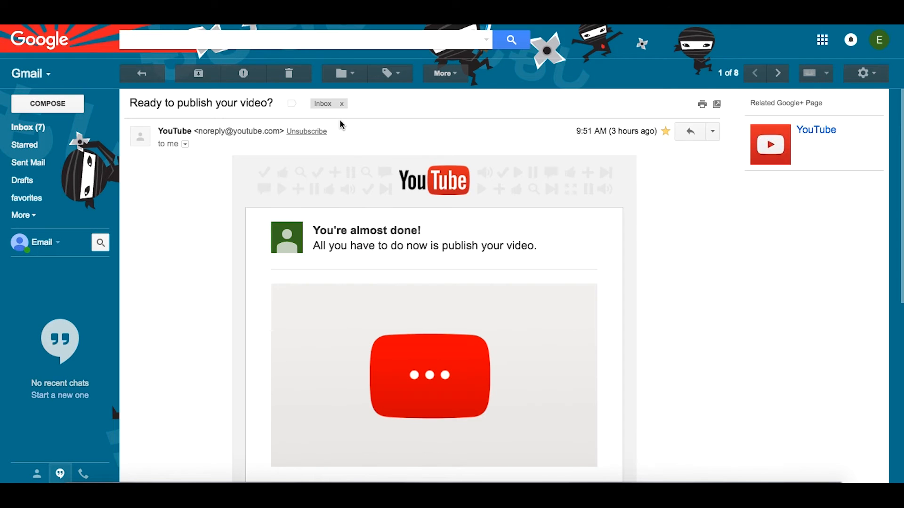
{"action": "left_click", "coordinate": [343, 75]}
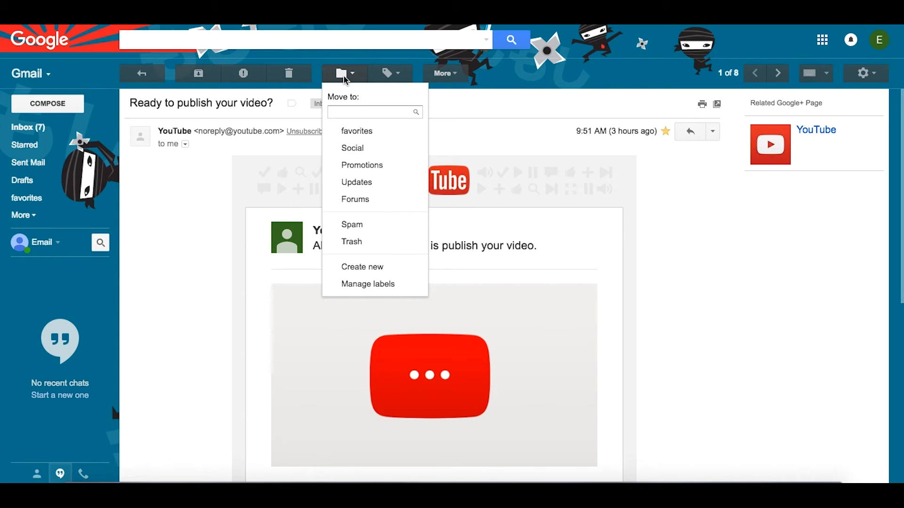
{"action": "type", "text": "work"}
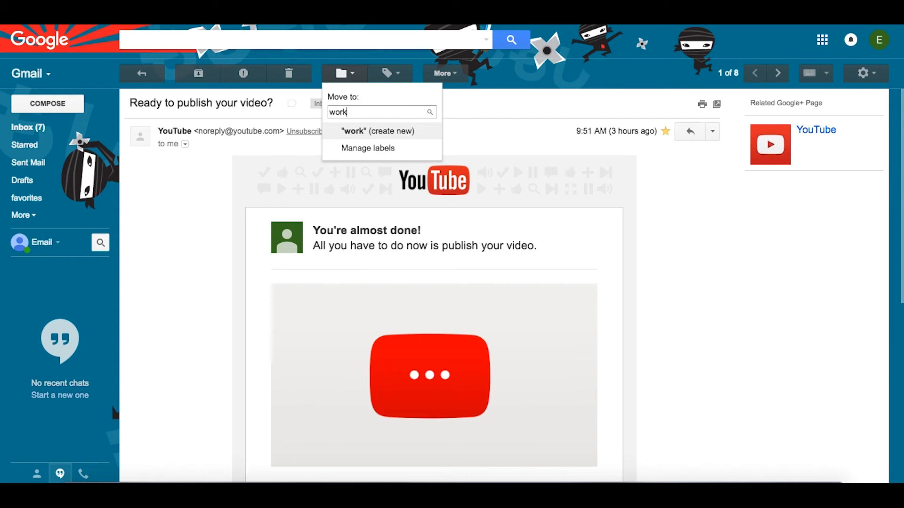
{"action": "key", "text": "Return"}
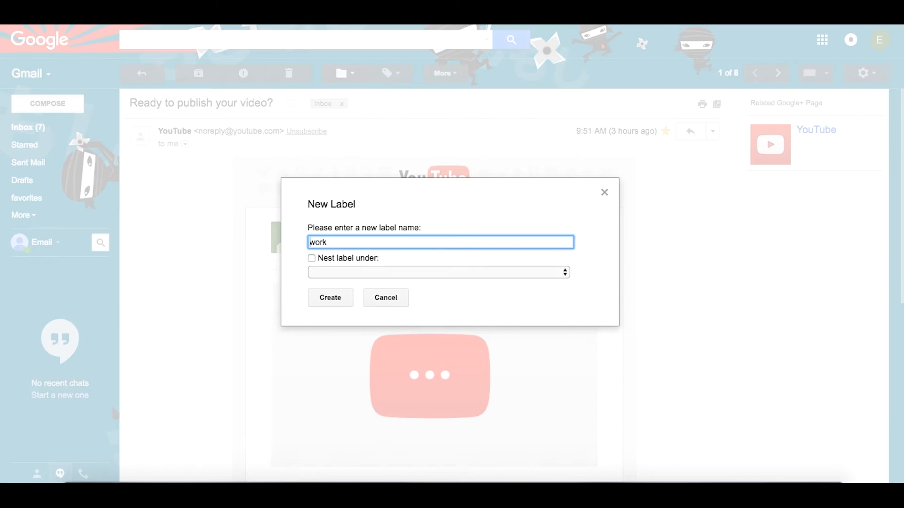
{"action": "left_click", "coordinate": [315, 301]}
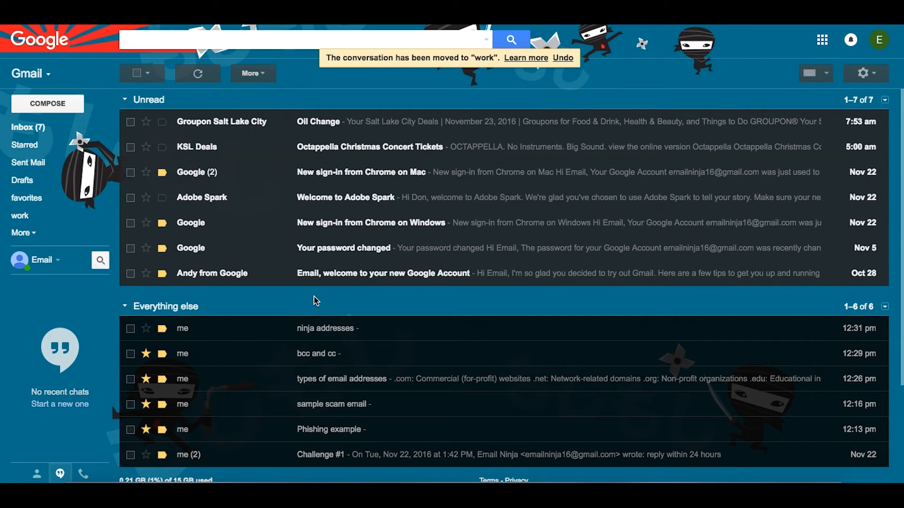
Step: Move the Groupon "Oil Change" email to the existing "favorites" label
{"action": "left_click", "coordinate": [322, 120]}
{"action": "left_click", "coordinate": [347, 74]}
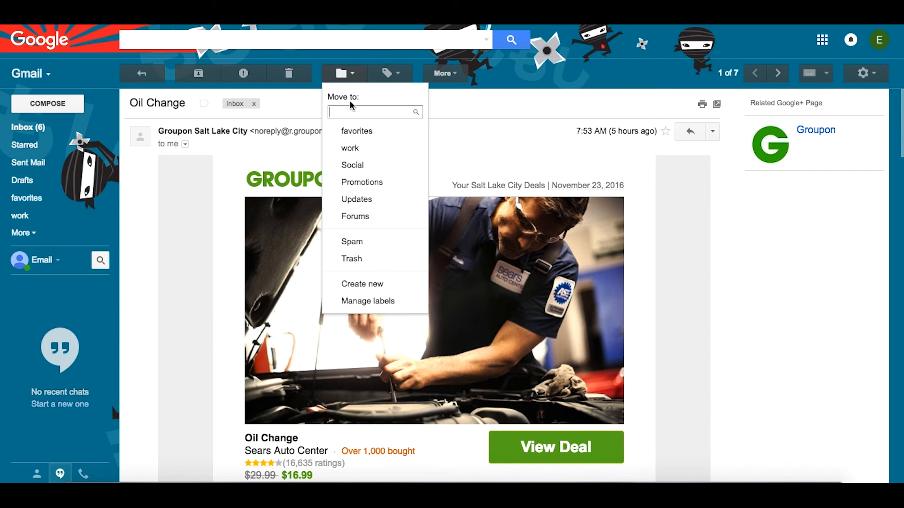
{"action": "left_click", "coordinate": [354, 131]}
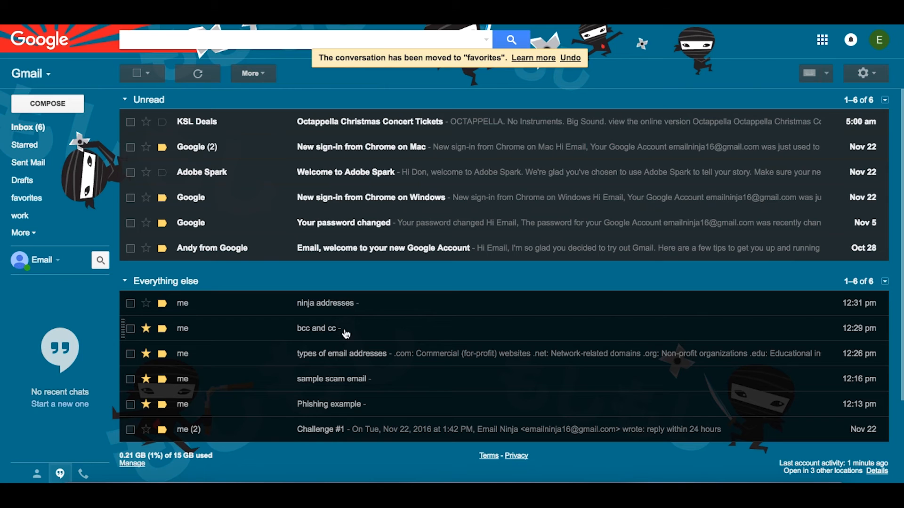
Step: Create a new label named "ninja" while moving the opened "Challenge #1" email, and return to the inbox
{"action": "left_click", "coordinate": [335, 430]}
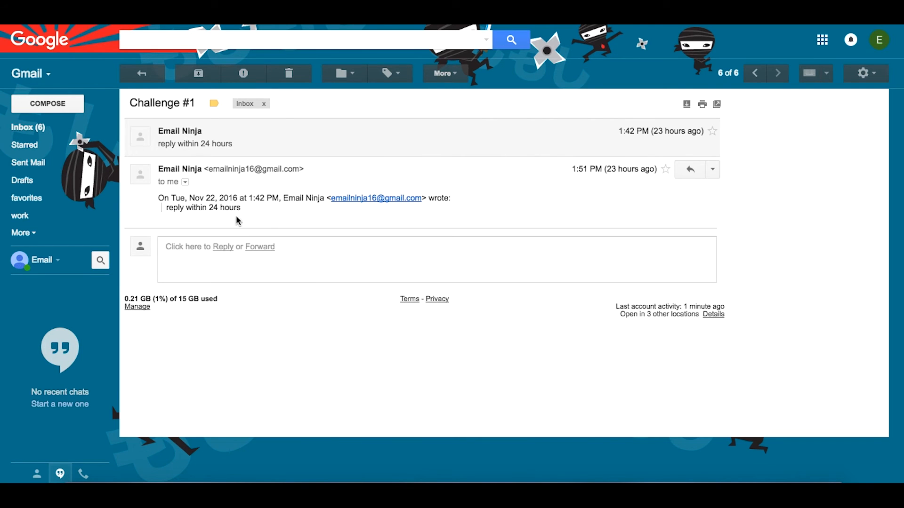
{"action": "left_click", "coordinate": [350, 76]}
{"action": "type", "text": "ni"}
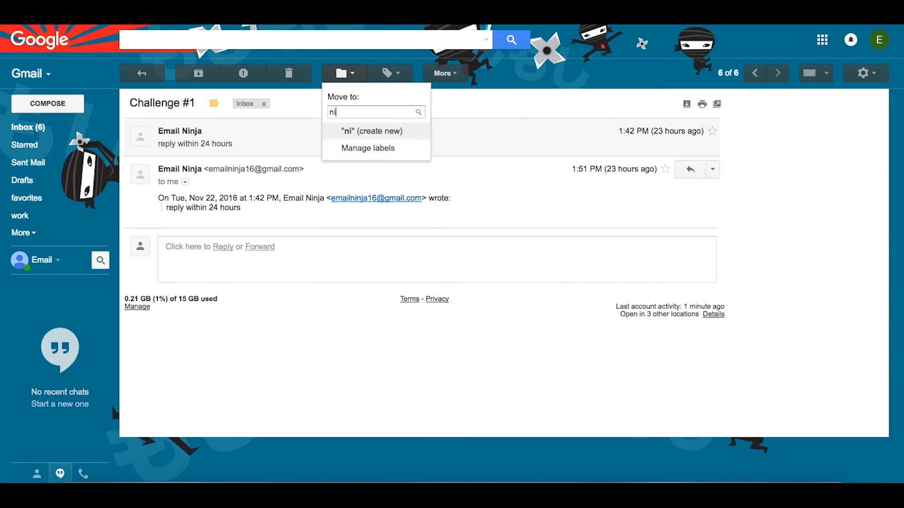
{"action": "type", "text": "nja"}
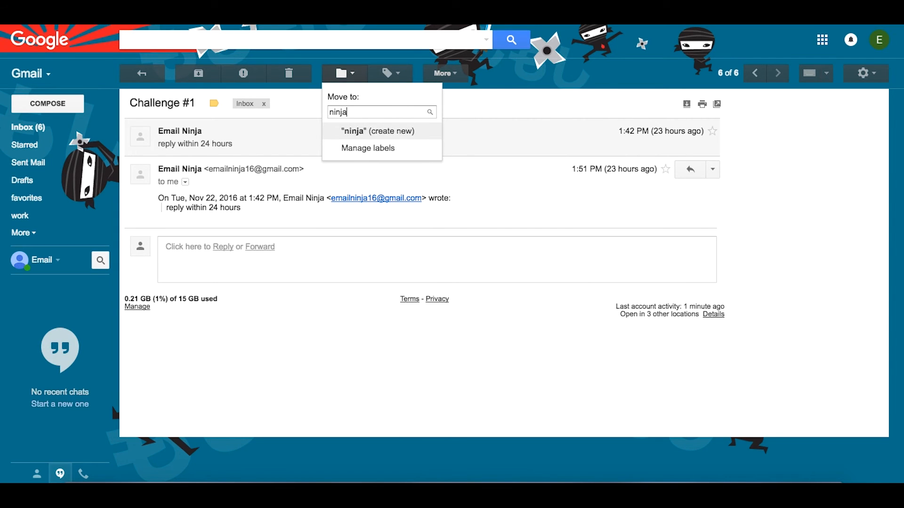
{"action": "left_click", "coordinate": [352, 124]}
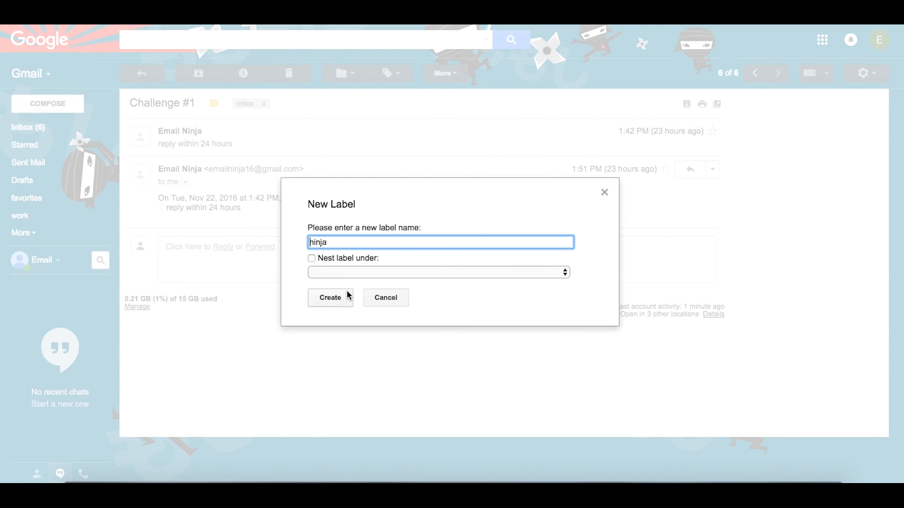
{"action": "left_click", "coordinate": [338, 298]}
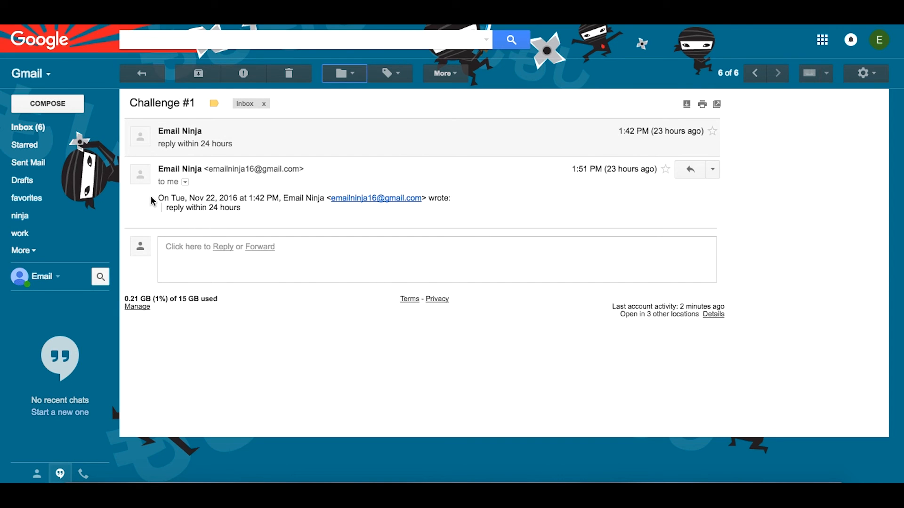
{"action": "left_click", "coordinate": [142, 74]}
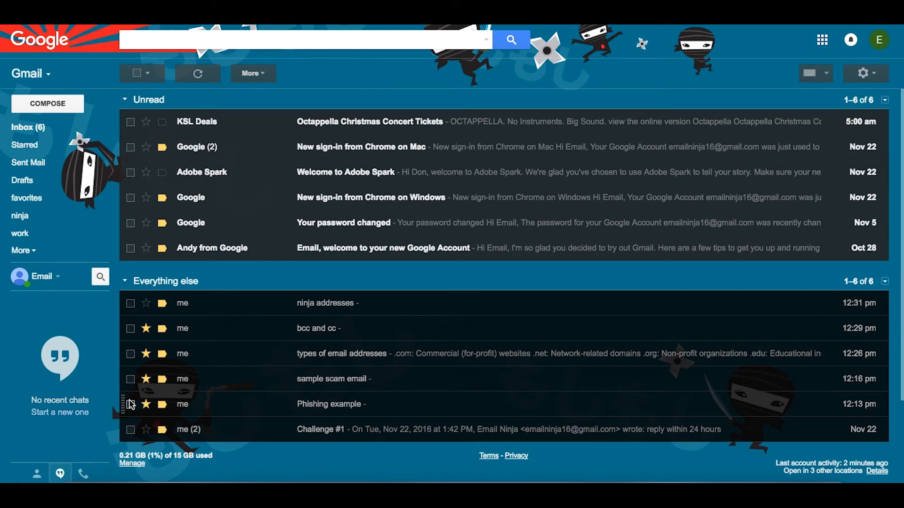
Step: Move the phishing example, sample scam email, types of email addresses, bcc and cc, and ninja addresses emails together to the "ninja" label
{"action": "left_click", "coordinate": [130, 405]}
{"action": "left_click", "coordinate": [130, 381]}
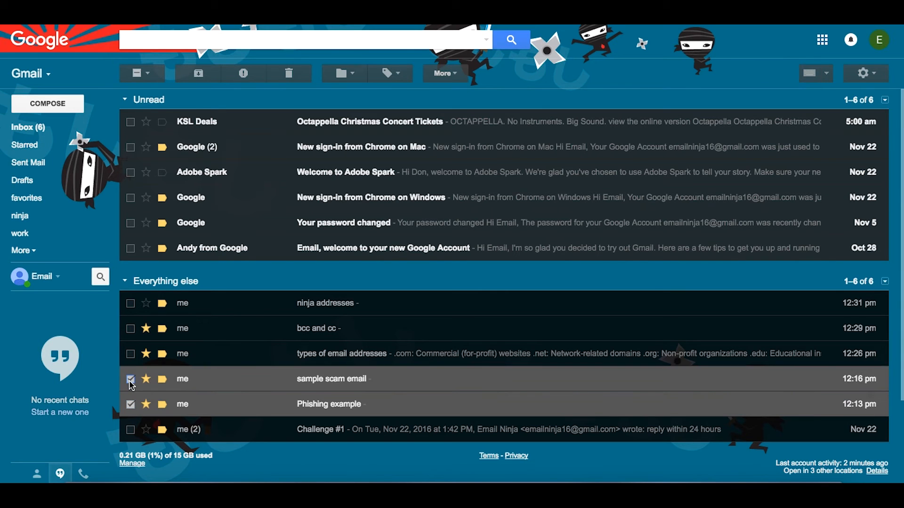
{"action": "left_click", "coordinate": [131, 355]}
{"action": "left_click", "coordinate": [130, 329]}
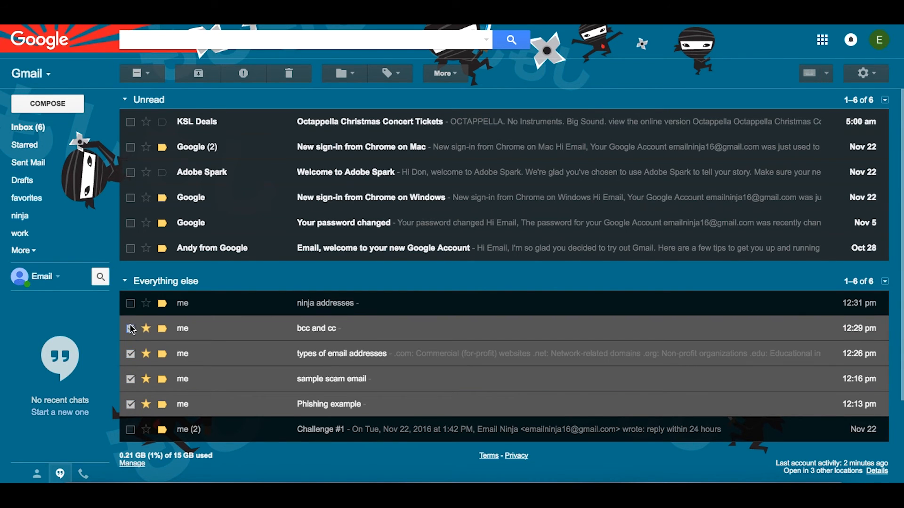
{"action": "left_click", "coordinate": [130, 304]}
{"action": "left_click_drag", "start_coordinate": [242, 333], "coordinate": [61, 223]}
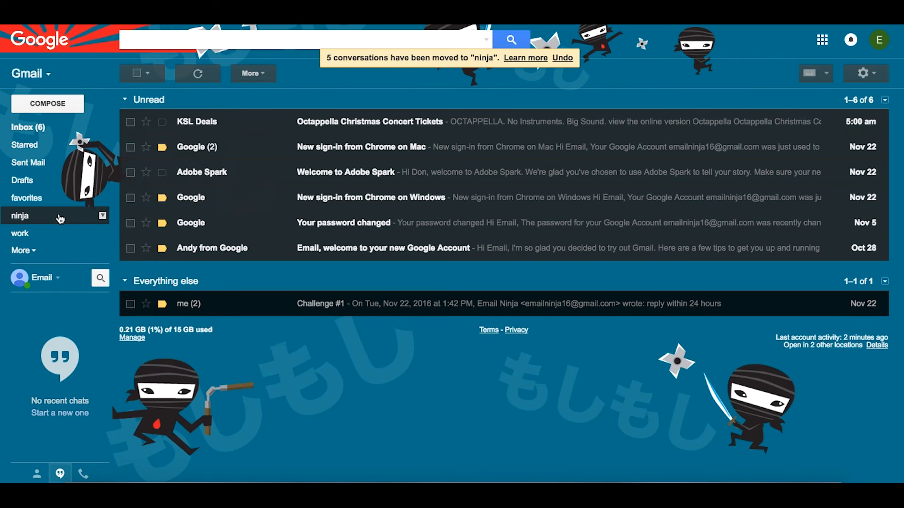
Step: Move the "Challenge #1" conversation to the "ninja" label and the Adobe Spark welcome email to "favorites"
{"action": "left_click_drag", "start_coordinate": [250, 312], "coordinate": [69, 221]}
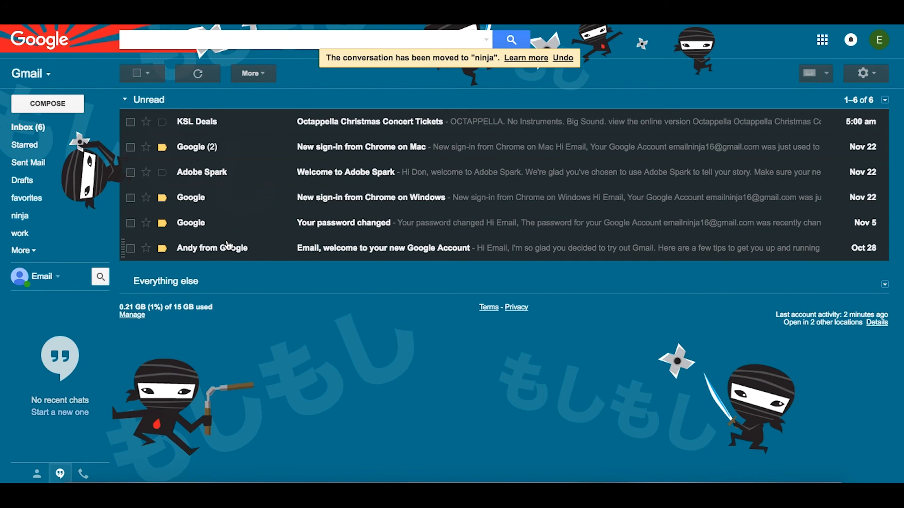
{"action": "left_click_drag", "start_coordinate": [233, 175], "coordinate": [51, 200]}
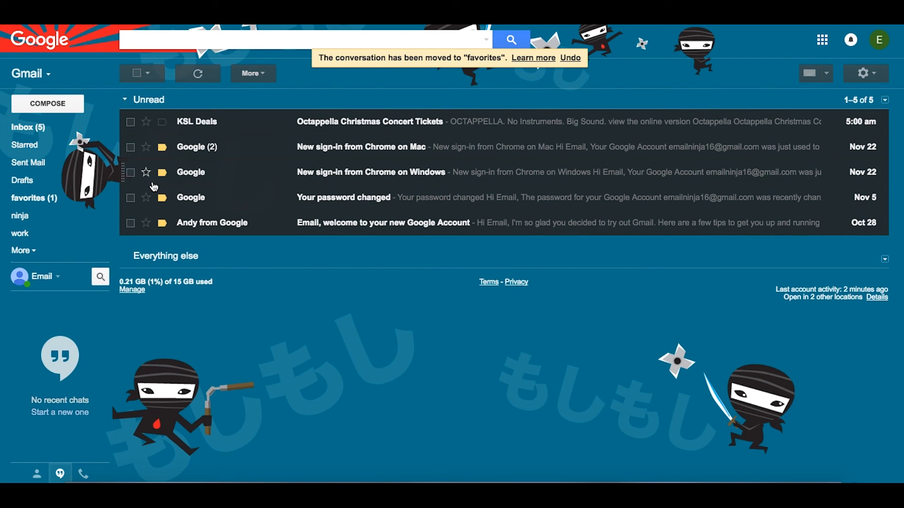
Step: Move the Octappella Christmas concert, "New sign-in from Chrome on Mac" and "Your password changed" emails one by one to the "favorites" label
{"action": "left_click_drag", "start_coordinate": [198, 126], "coordinate": [47, 207]}
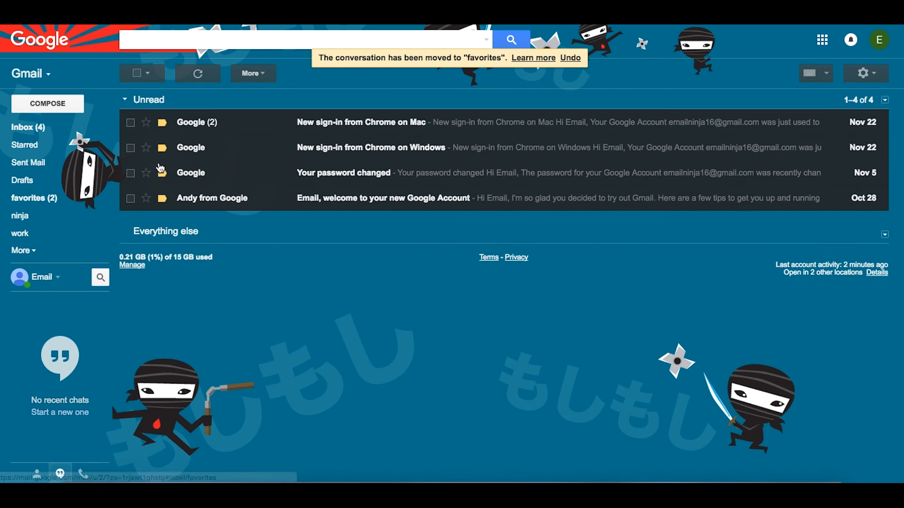
{"action": "left_click_drag", "start_coordinate": [232, 127], "coordinate": [48, 200]}
{"action": "left_click_drag", "start_coordinate": [221, 147], "coordinate": [47, 198]}
Step: Move the "New sign-in from Chrome on Windows" and new Google Account welcome emails together to "favorites", and return to the inbox
{"action": "left_click", "coordinate": [131, 123]}
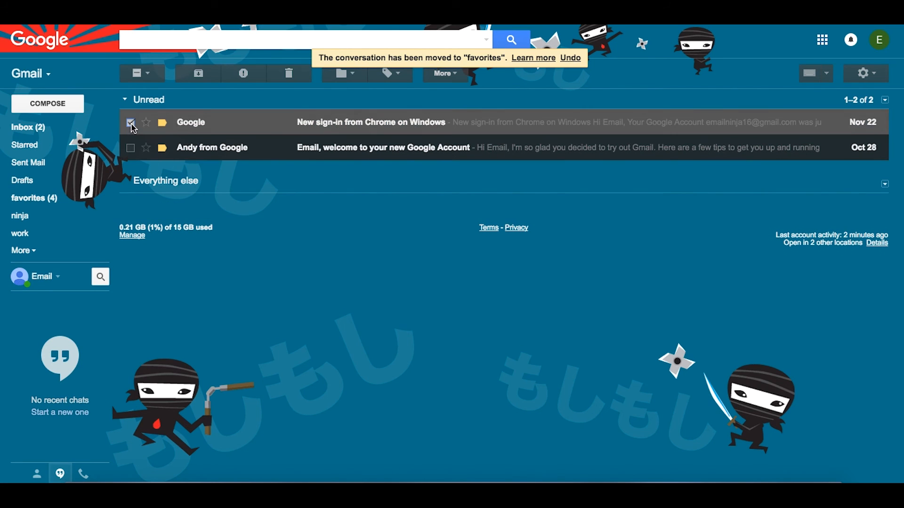
{"action": "left_click", "coordinate": [131, 149]}
{"action": "left_click_drag", "start_coordinate": [247, 141], "coordinate": [76, 203]}
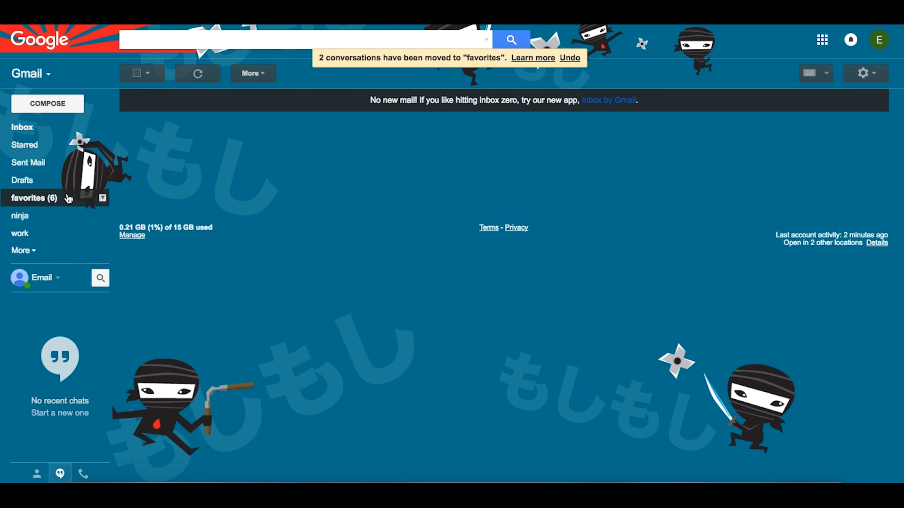
{"action": "left_click", "coordinate": [44, 130]}
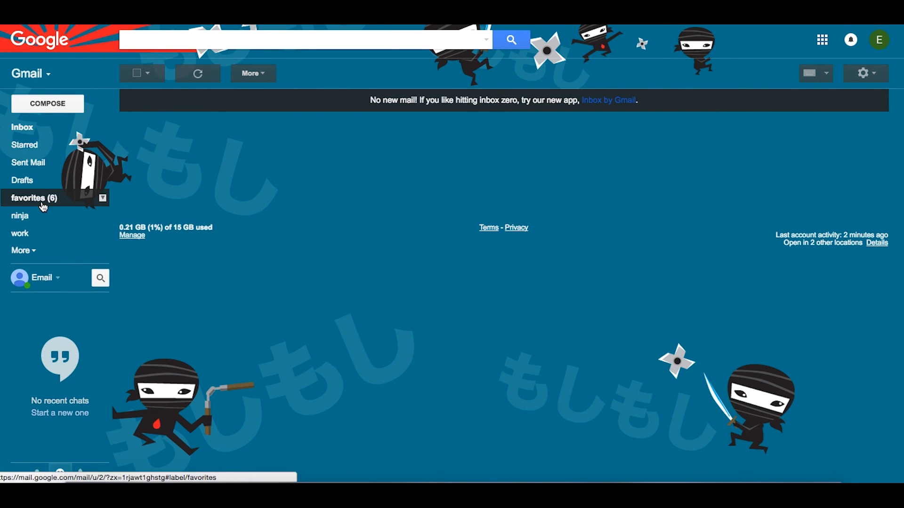
Step: Open the "Challenge #1" conversation under the "ninja" label and send the reply "ninja, work, favorites"
{"action": "left_click", "coordinate": [26, 217]}
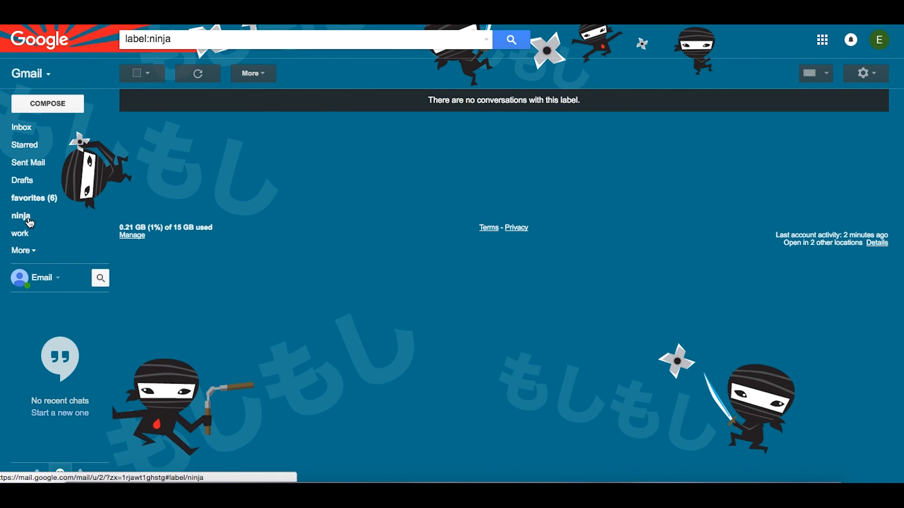
{"action": "left_click", "coordinate": [96, 215]}
{"action": "left_click", "coordinate": [312, 227]}
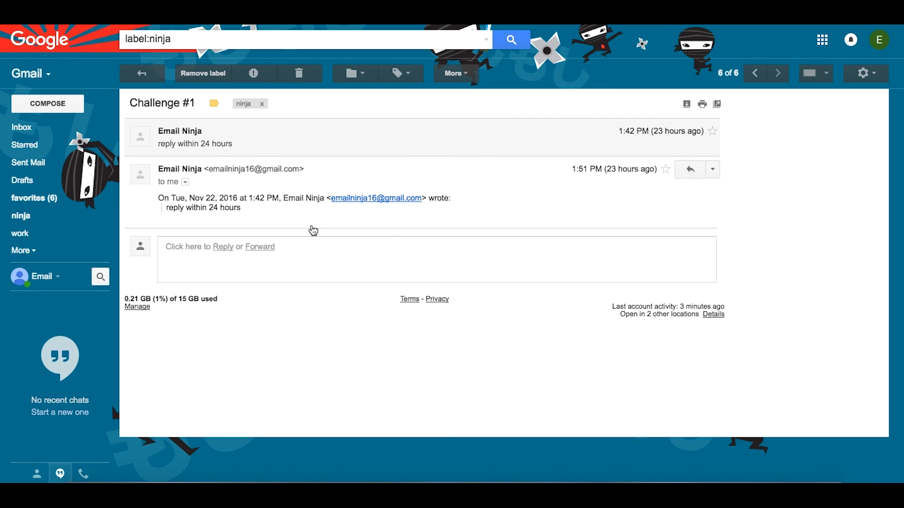
{"action": "left_click", "coordinate": [224, 247]}
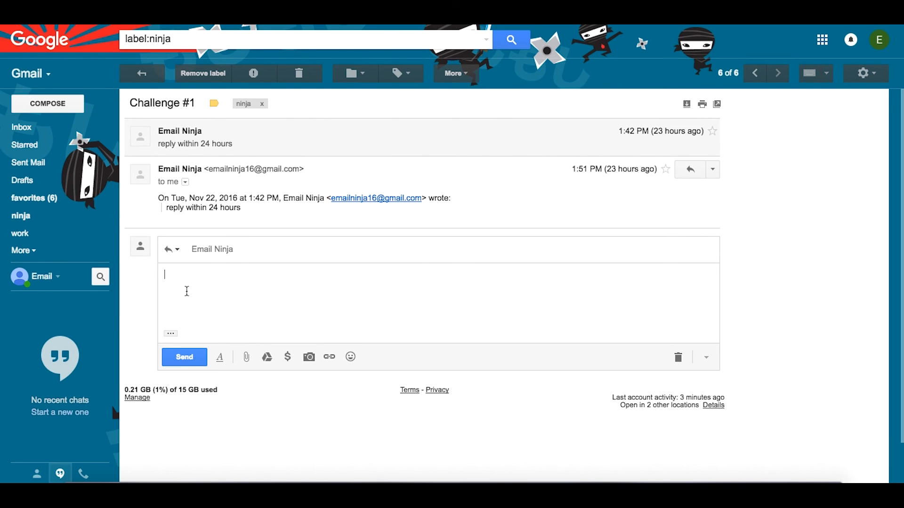
{"action": "type", "text": "ninja, work, favorites"}
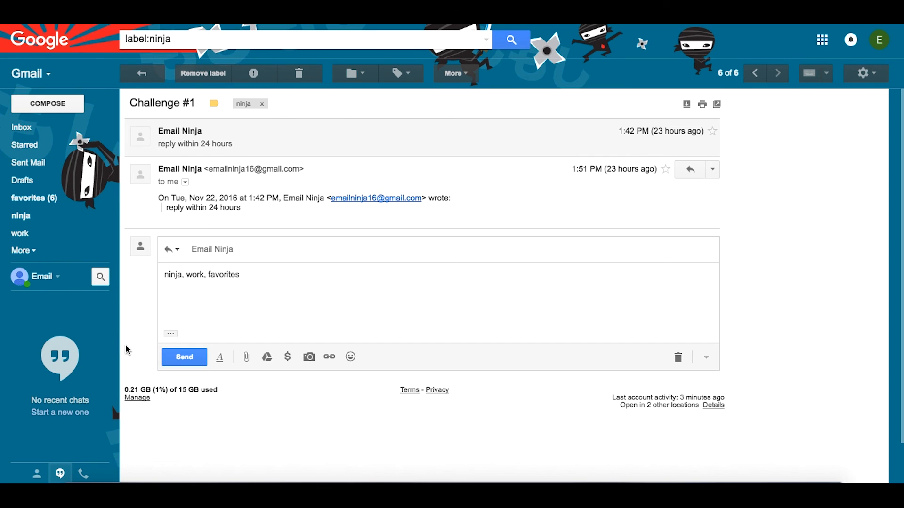
{"action": "left_click", "coordinate": [193, 360]}
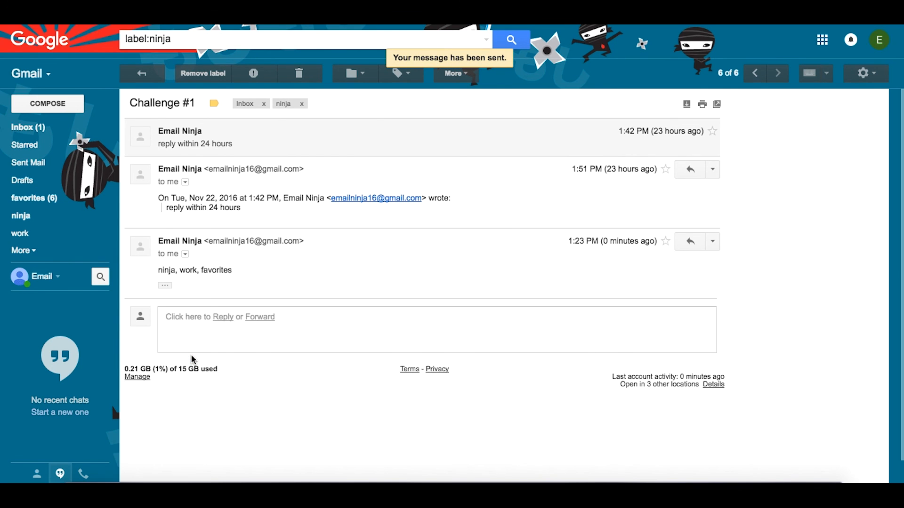